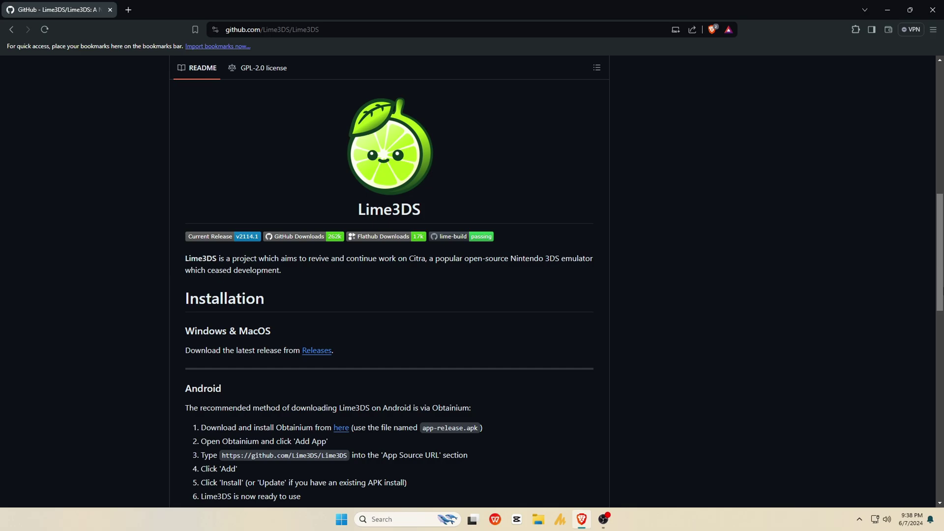
pyautogui.scroll(10, 473, 295)
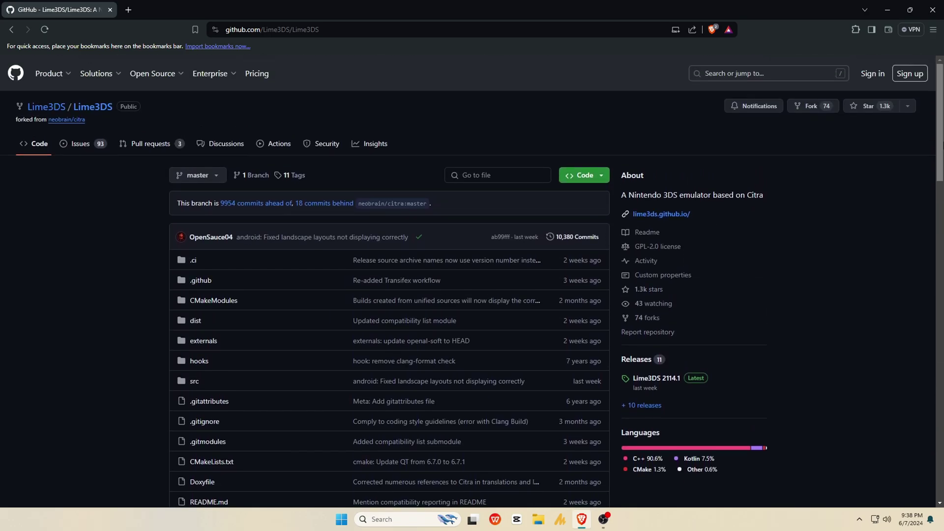
# Open the Lime3DS 2114.1 release page from the repository's Releases section
pyautogui.click(652, 379)
pyautogui.scroll(-2, 652, 380)
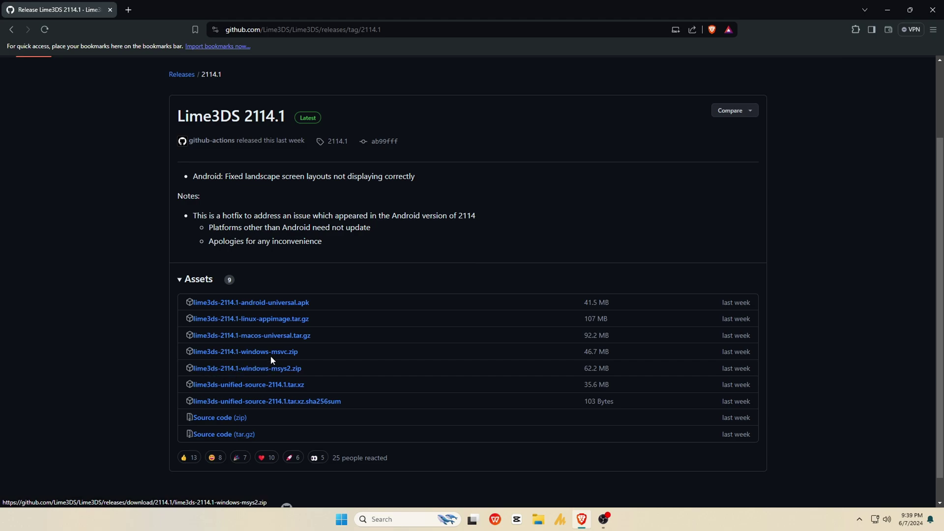
# Download lime3ds-2114.1-windows-msvc.zip (46.7 MB) to the desktop
pyautogui.click(255, 352)
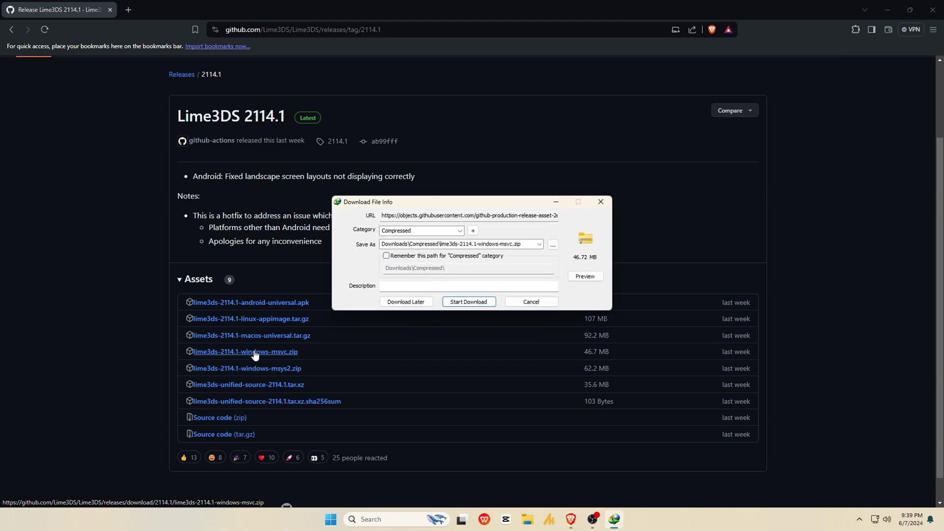
pyautogui.click(468, 301)
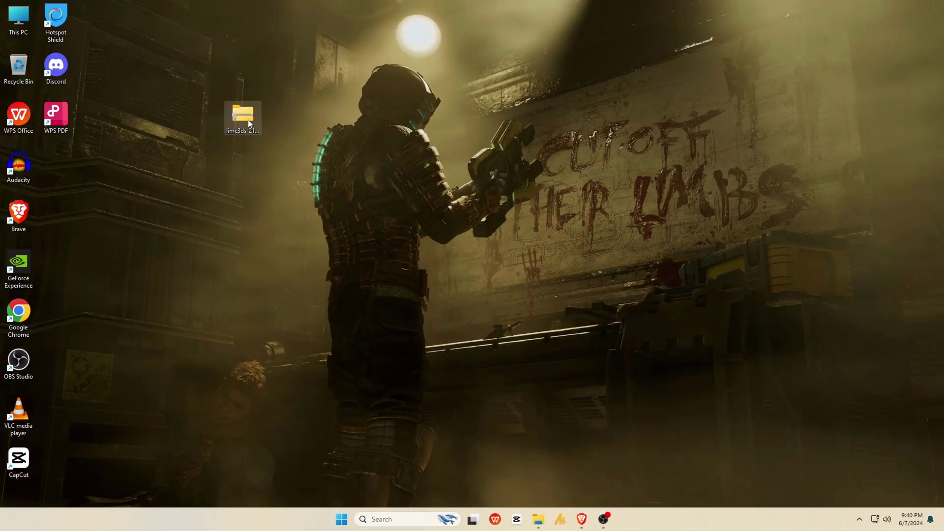
# Extract the Lime3DS zip onto the desktop with 7-Zip
pyautogui.rightClick(242, 116)
pyautogui.click(271, 337)
pyautogui.moveTo(273, 185)
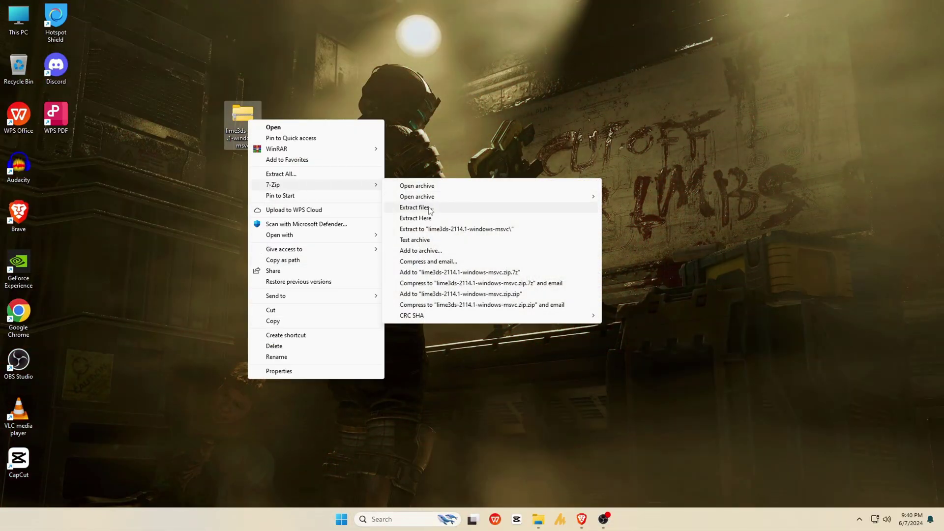
pyautogui.click(416, 208)
pyautogui.click(464, 320)
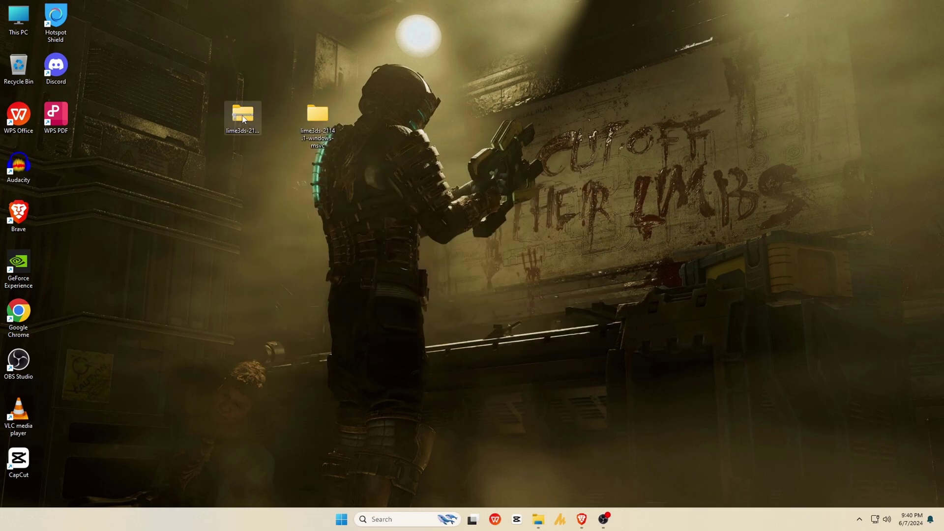
# Delete the leftover zip and open the extracted Lime3DS folder
pyautogui.rightClick(244, 119)
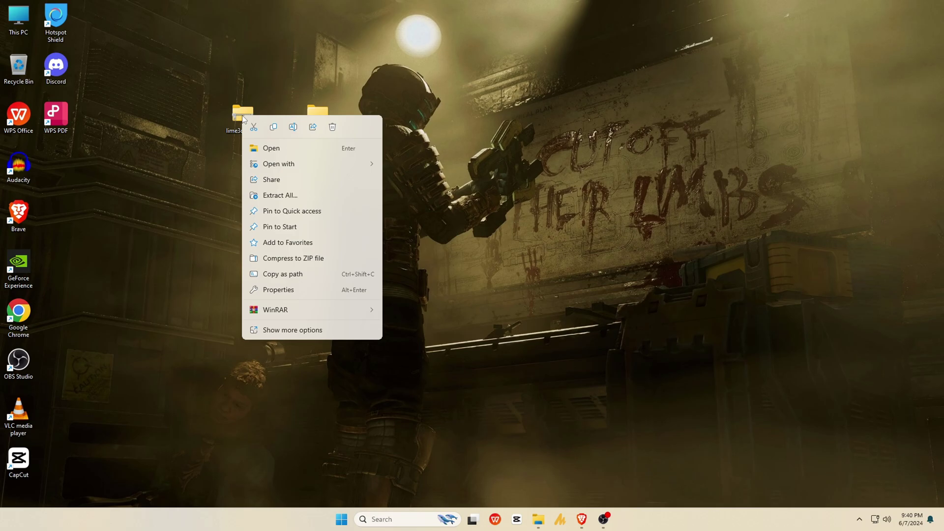
pyautogui.click(333, 126)
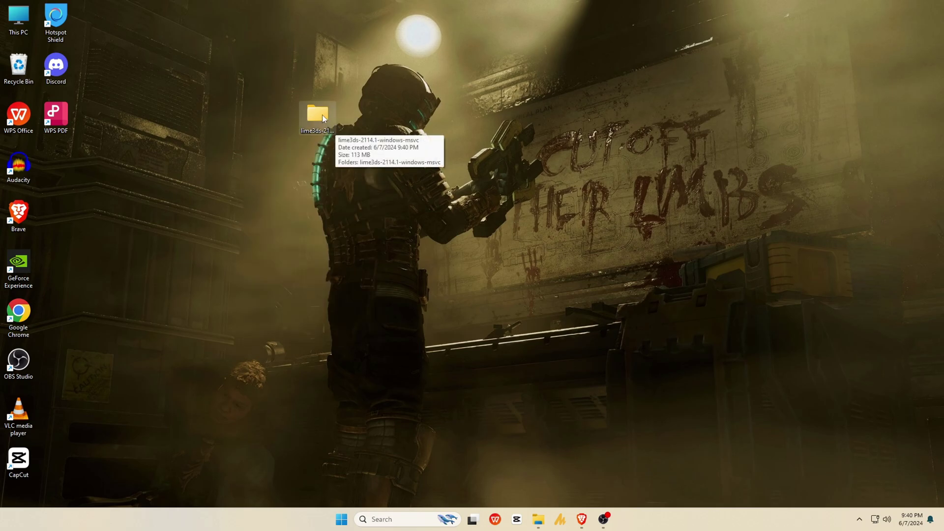
pyautogui.rightClick(321, 115)
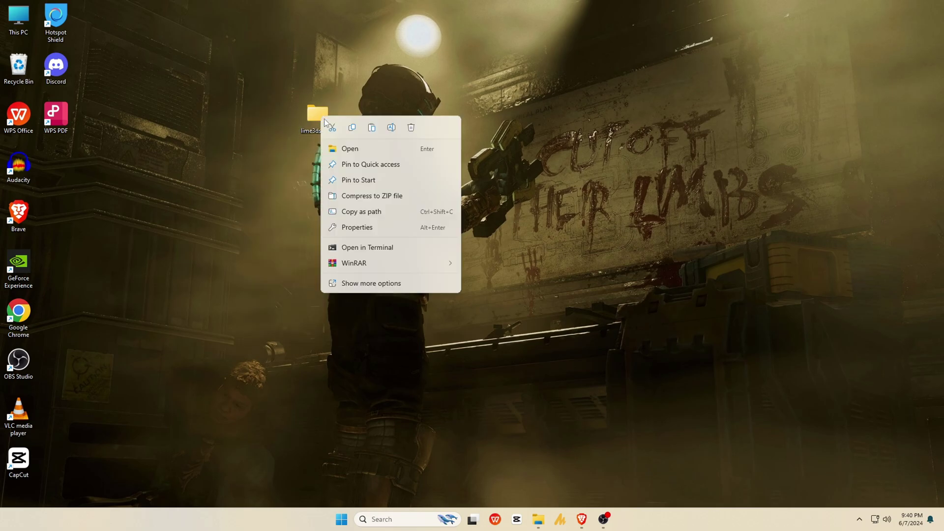
pyautogui.click(352, 146)
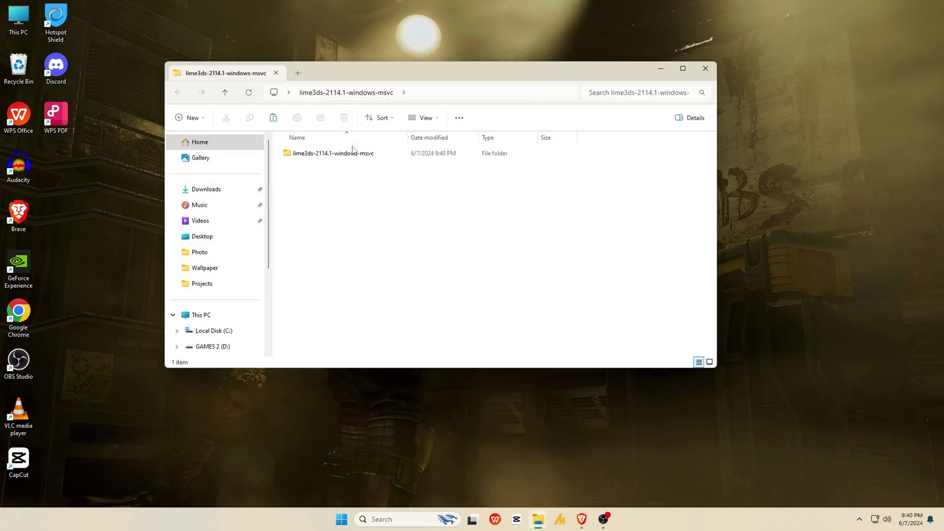
# Run lime3ds-gui from the inner lime3ds-2114.1-windows-msvc folder and maximize its window
pyautogui.doubleClick(352, 153)
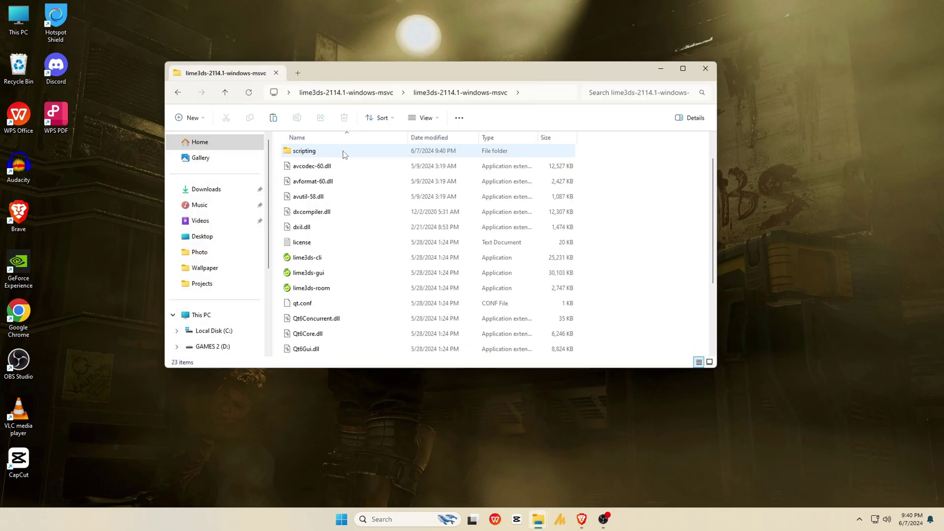
pyautogui.scroll(-2, 343, 155)
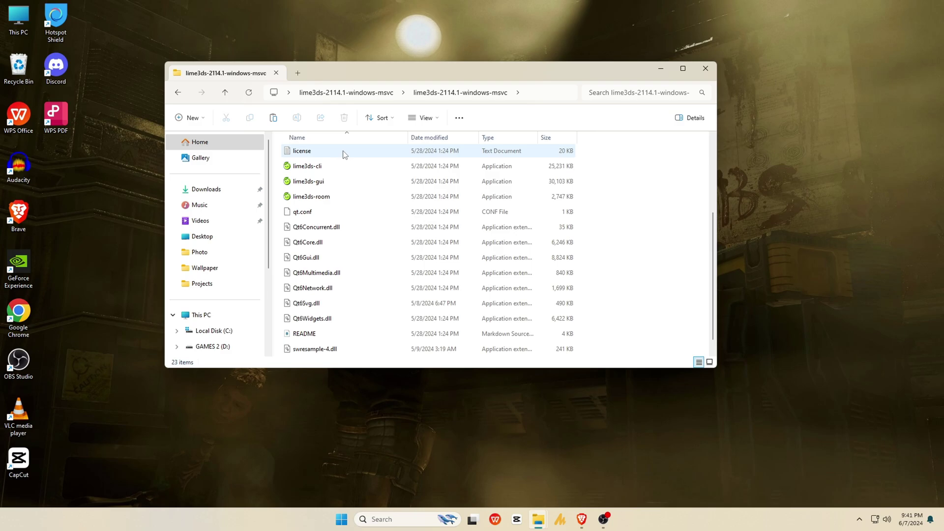
pyautogui.doubleClick(308, 182)
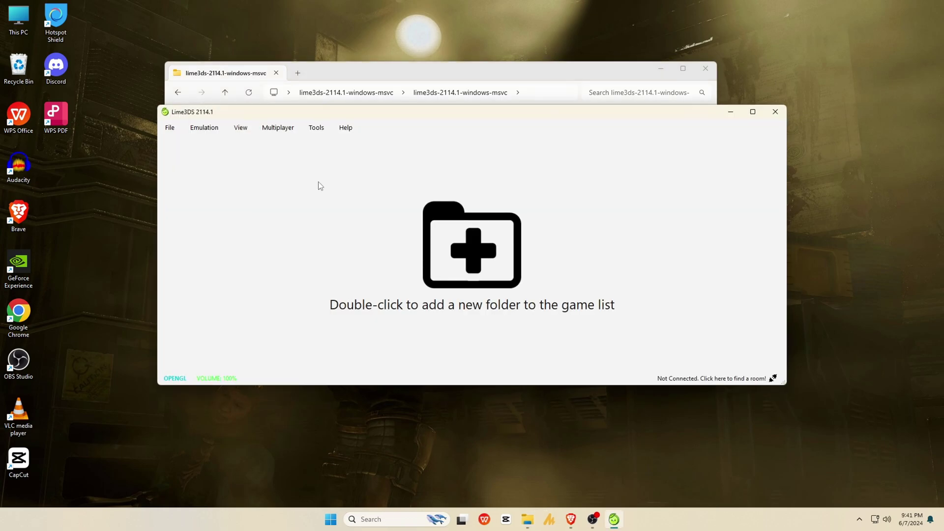
pyautogui.click(752, 112)
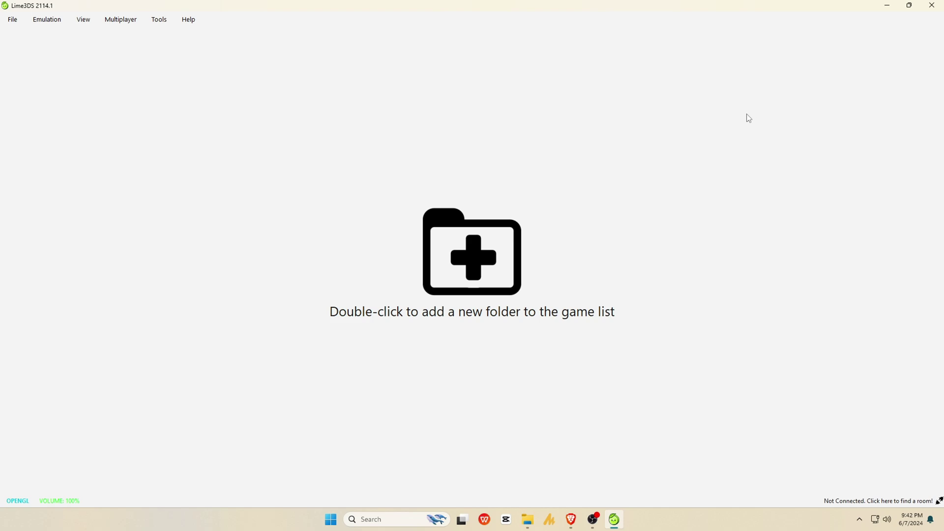
# Set the Graphics internal resolution to 5x Native (2000x1200), keeping texture filter at None
pyautogui.click(51, 22)
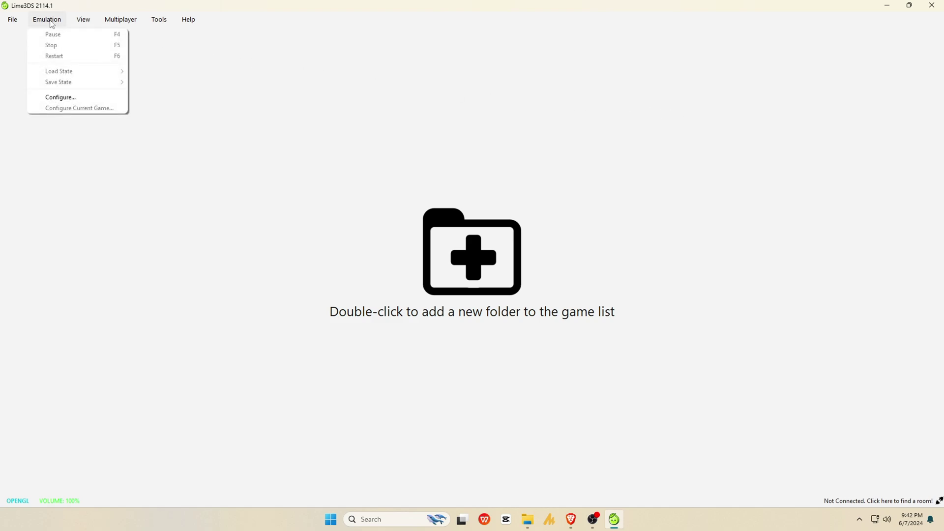
pyautogui.click(60, 97)
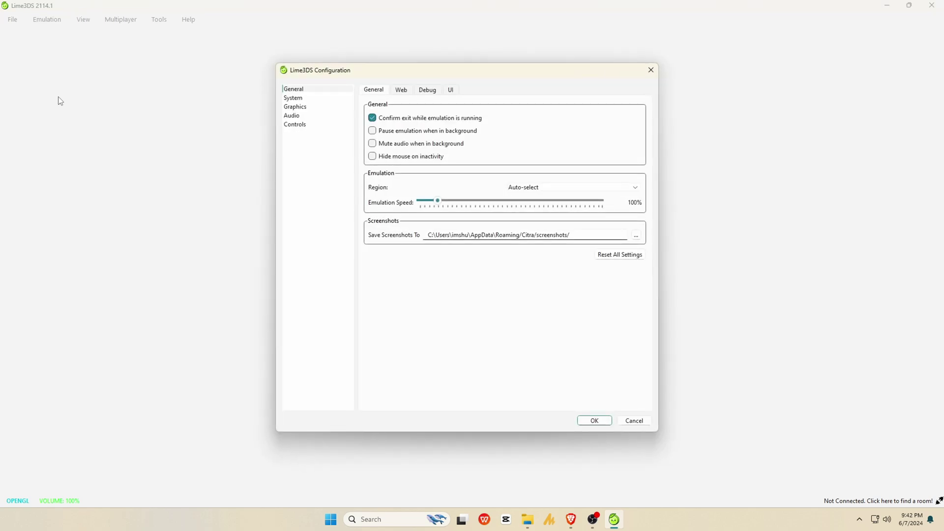
pyautogui.click(296, 106)
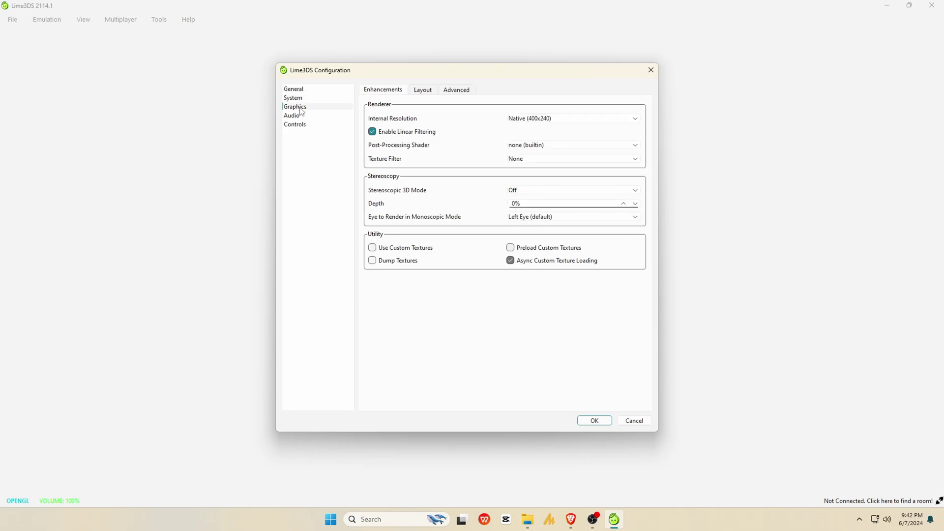
pyautogui.click(555, 119)
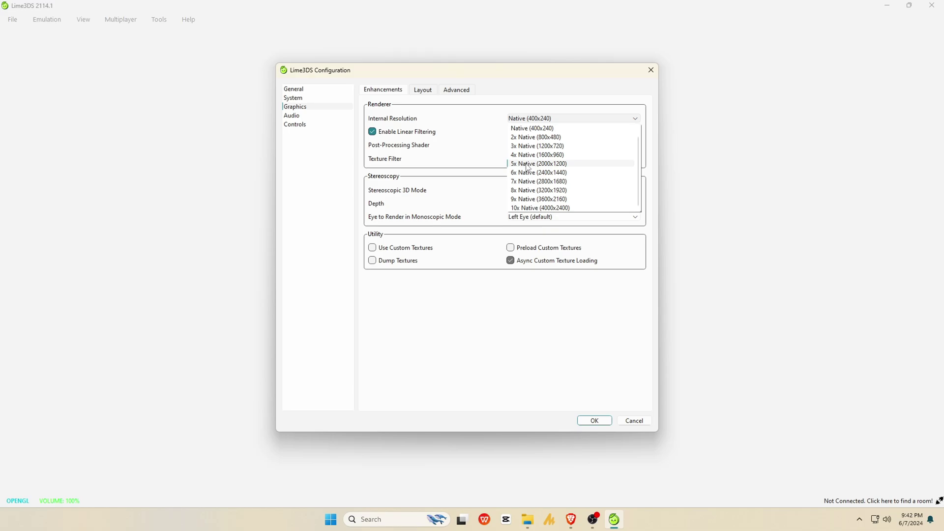
pyautogui.click(538, 165)
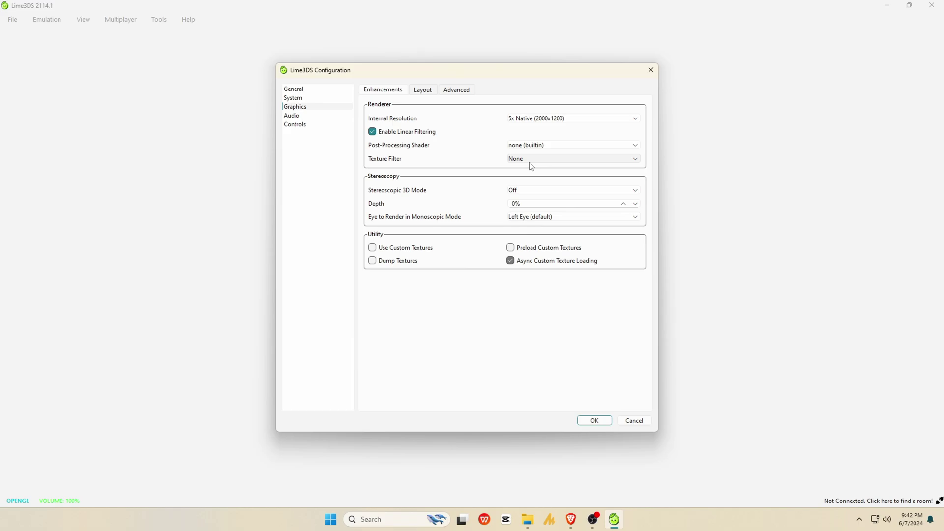
pyautogui.click(527, 159)
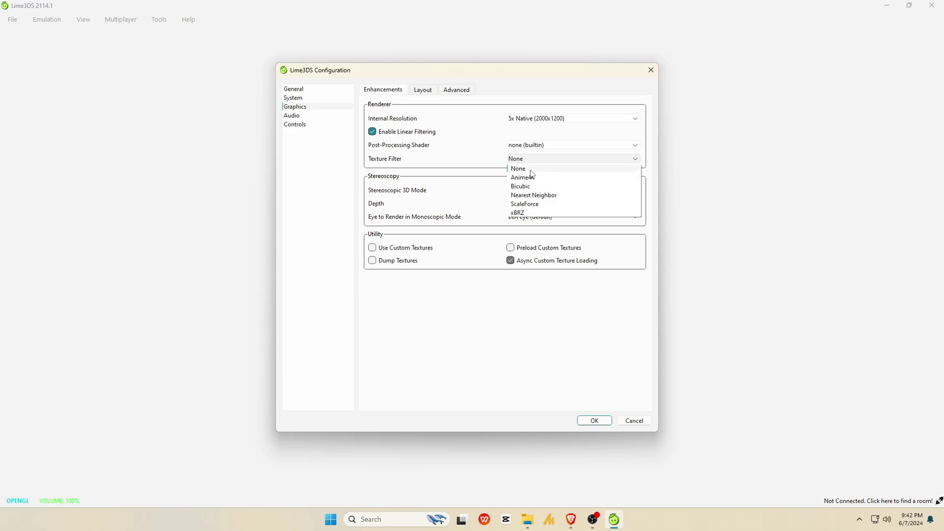
pyautogui.click(530, 170)
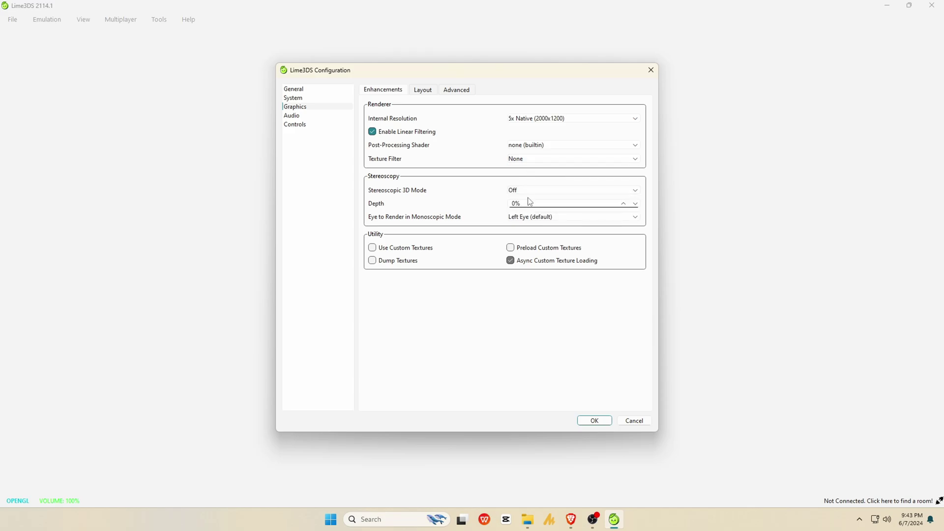
# Change stereoscopic 3D mode to Side by Side and view the Advanced graphics settings
pyautogui.click(528, 191)
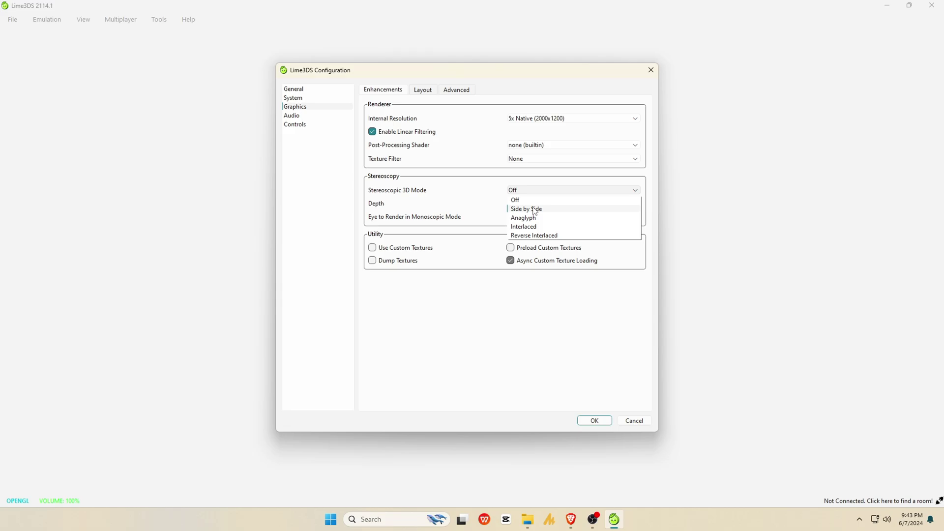
pyautogui.click(533, 209)
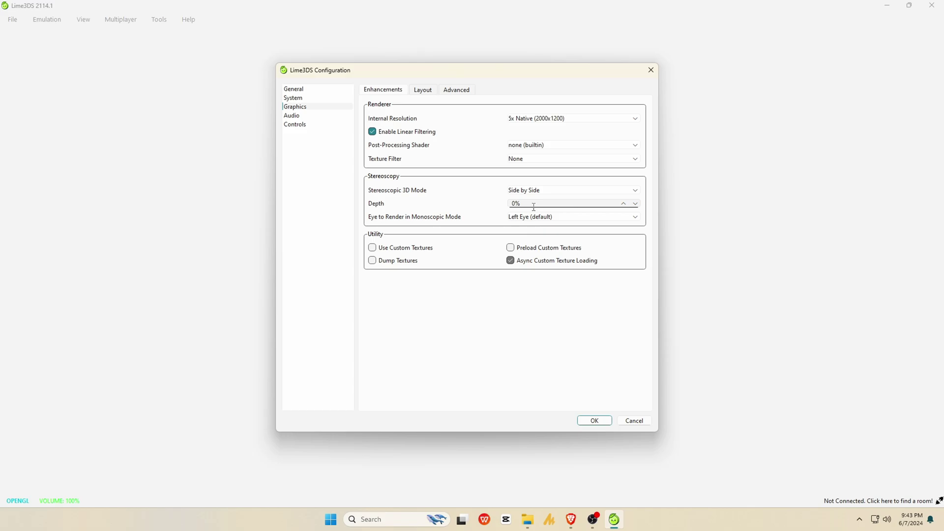
pyautogui.click(456, 89)
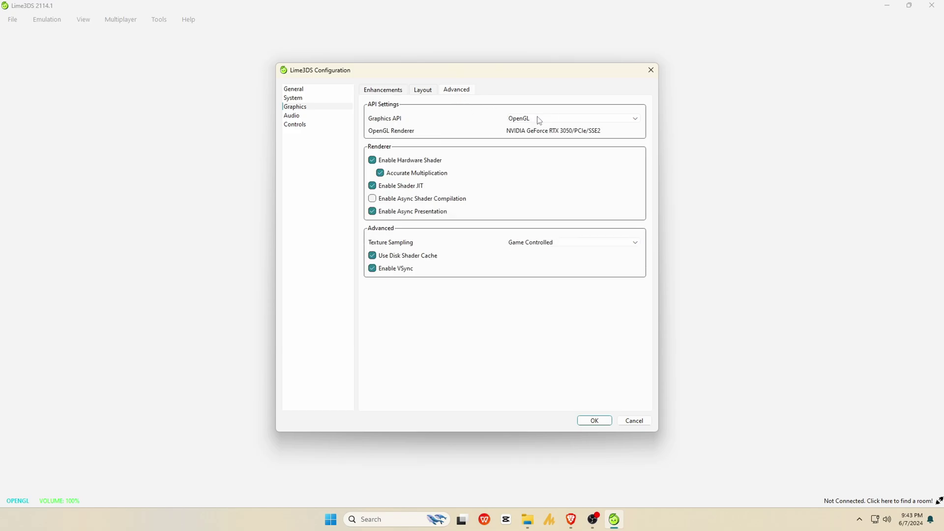
pyautogui.click(551, 119)
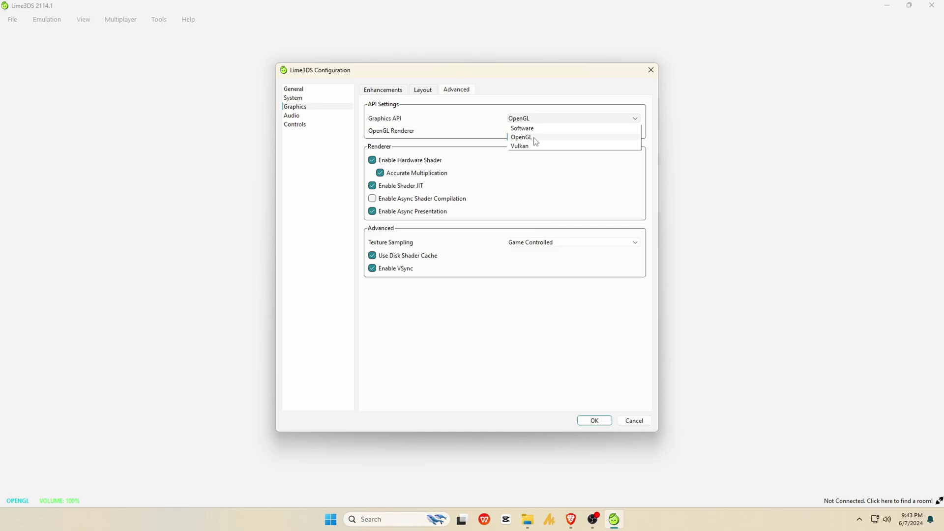
pyautogui.click(535, 139)
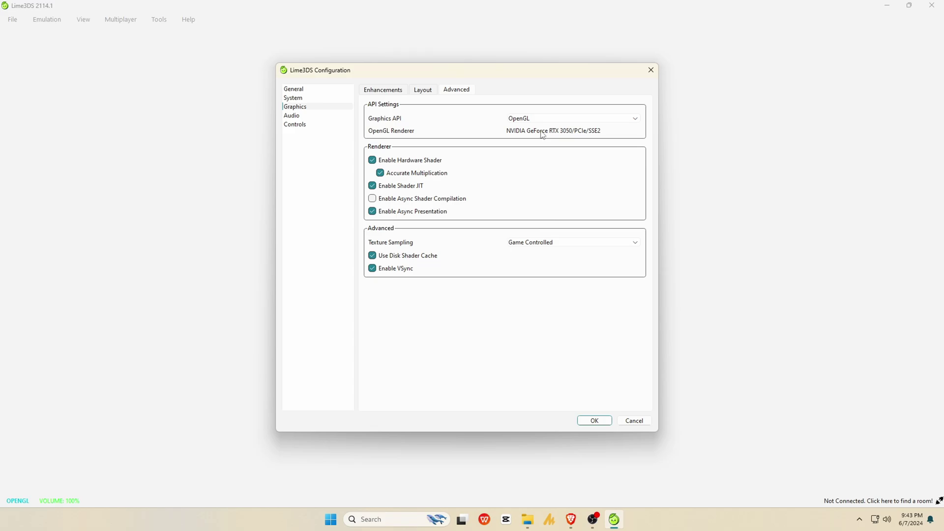
# Keep the default Controls input profile, then save and close the configuration with OK
pyautogui.click(297, 125)
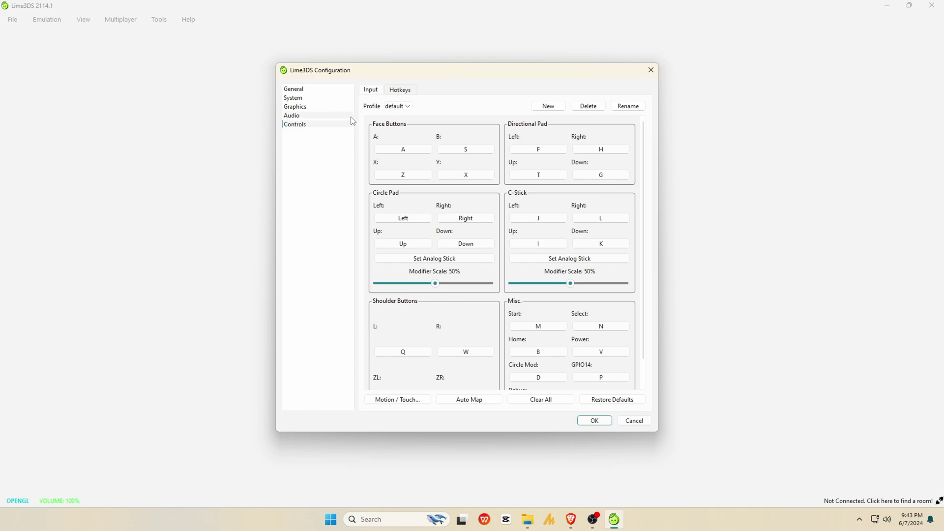
pyautogui.click(398, 105)
pyautogui.click(403, 117)
pyautogui.click(595, 420)
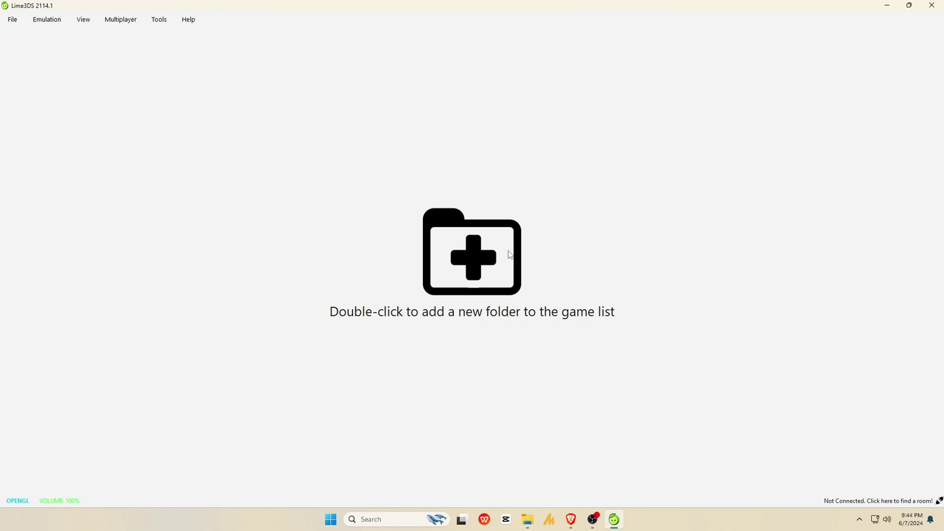
# Open the add-folder picker and browse to ROMs\3Ds on the UPLOADED (J:) drive
pyautogui.doubleClick(474, 255)
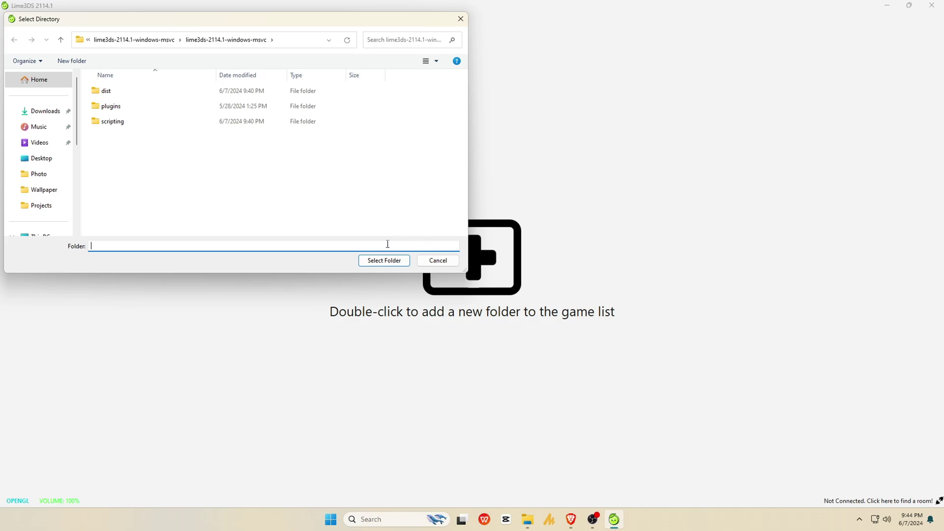
pyautogui.scroll(-5, 44, 200)
pyautogui.click(53, 218)
pyautogui.doubleClick(108, 106)
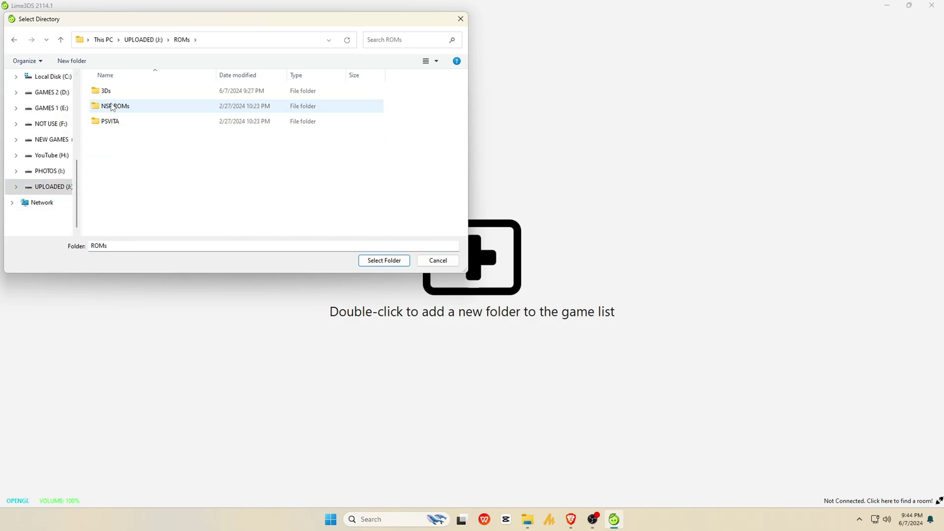
pyautogui.doubleClick(105, 91)
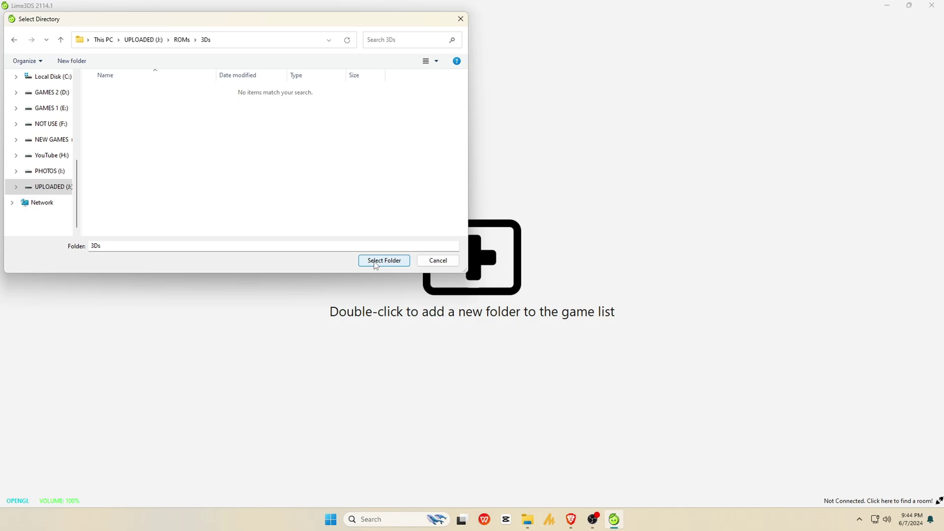
# Confirm J:/ROMs/3Ds as a game directory, listing six titles including Dragon Ball Fusions
pyautogui.click(384, 261)
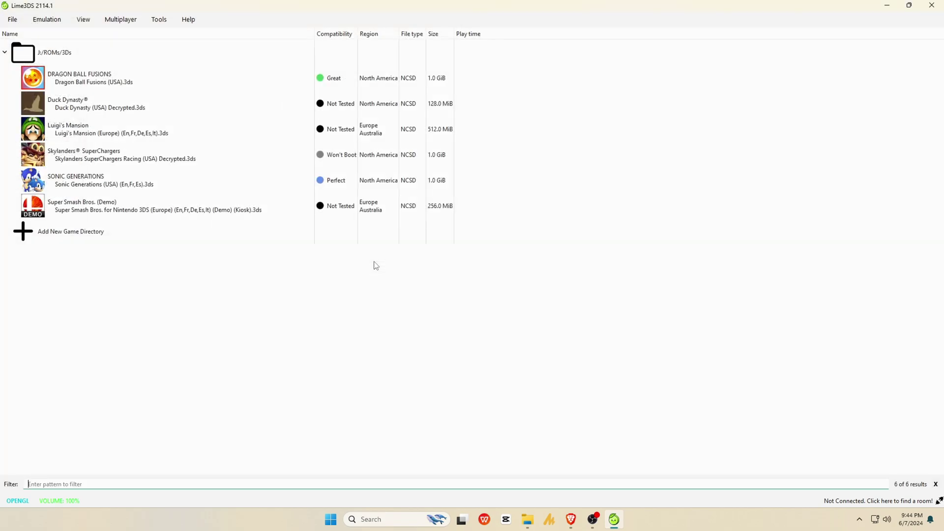